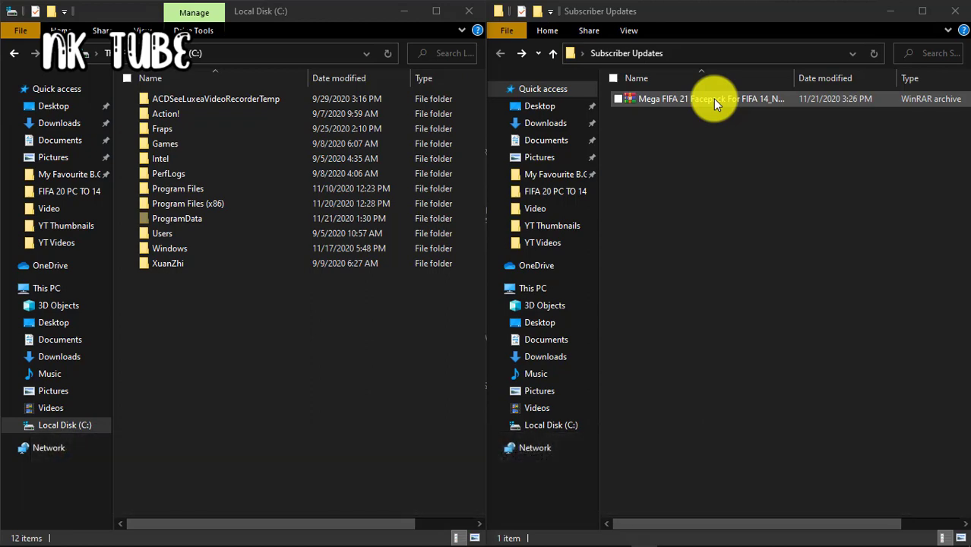
right_click(688, 94)
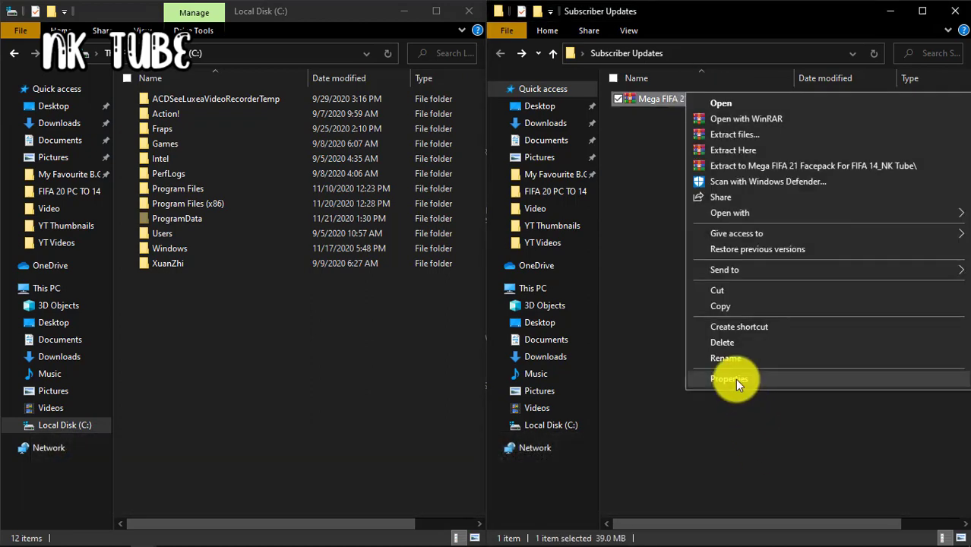
left_click(730, 379)
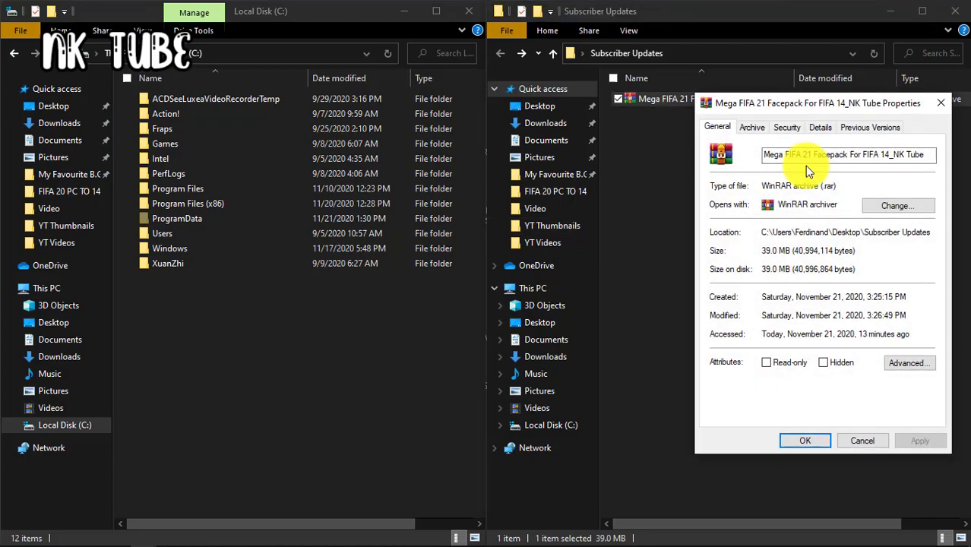
left_click_drag(811, 102, 517, 104)
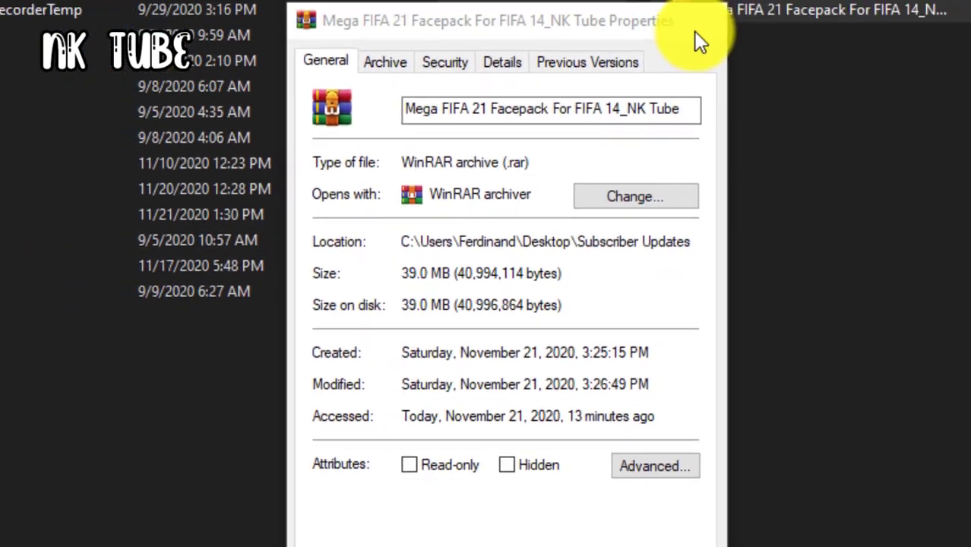
left_click(695, 28)
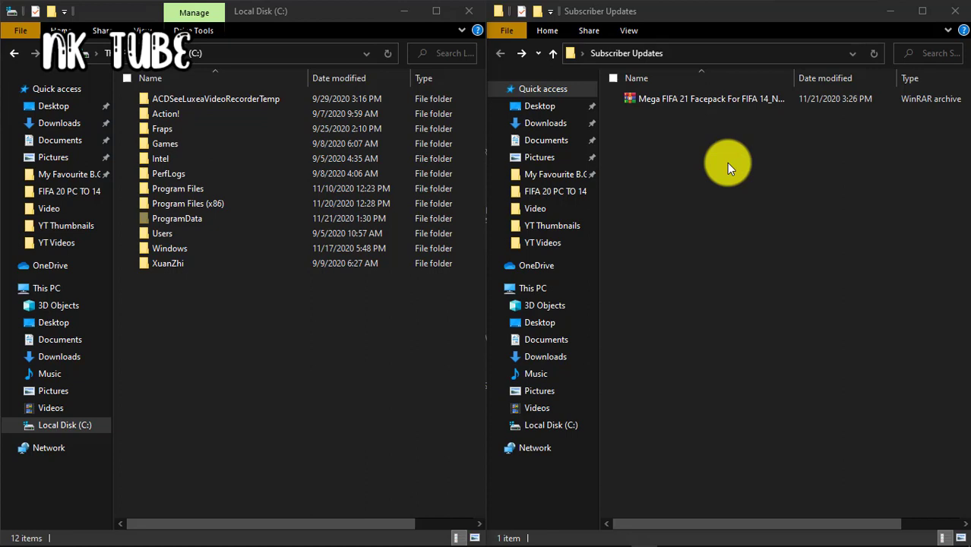
Extract the facepack archive to 'Mega FIFA 21 Facepack For FIFA 14_NK Tube\', entering the archive password
left_click(688, 95)
right_click(686, 92)
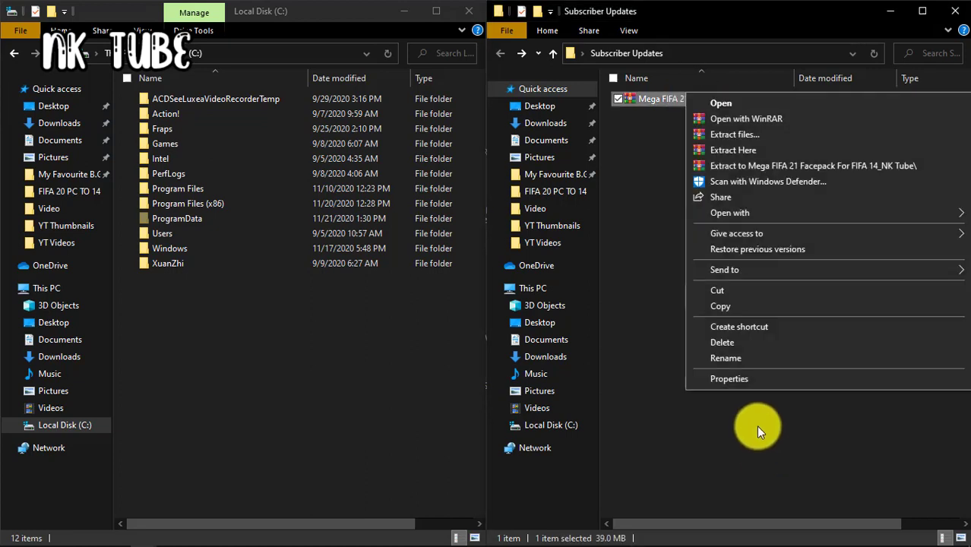
left_click(666, 100)
right_click(665, 100)
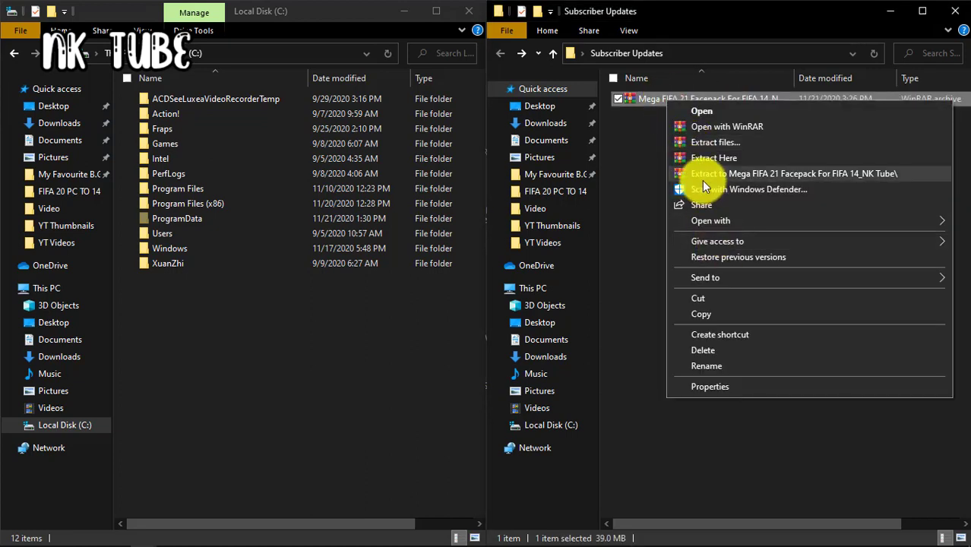
left_click(701, 174)
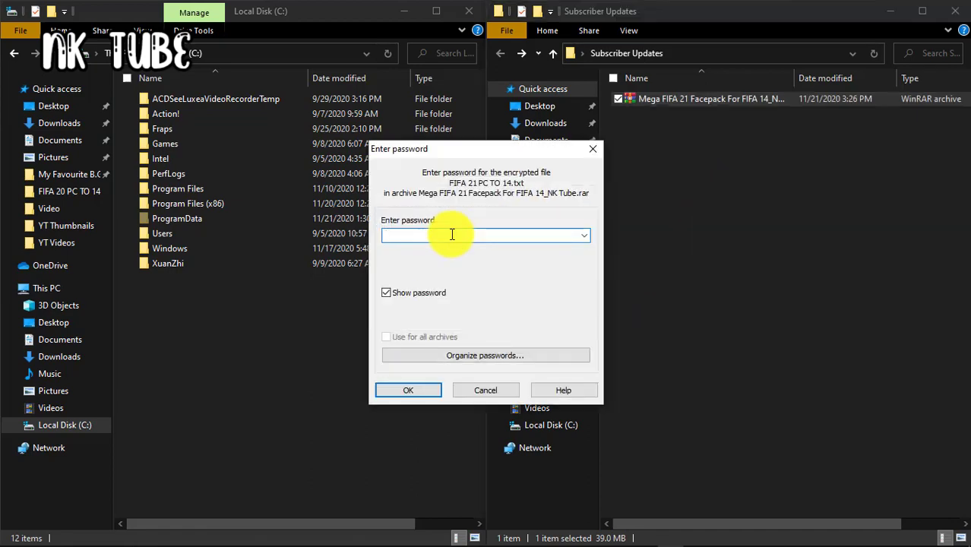
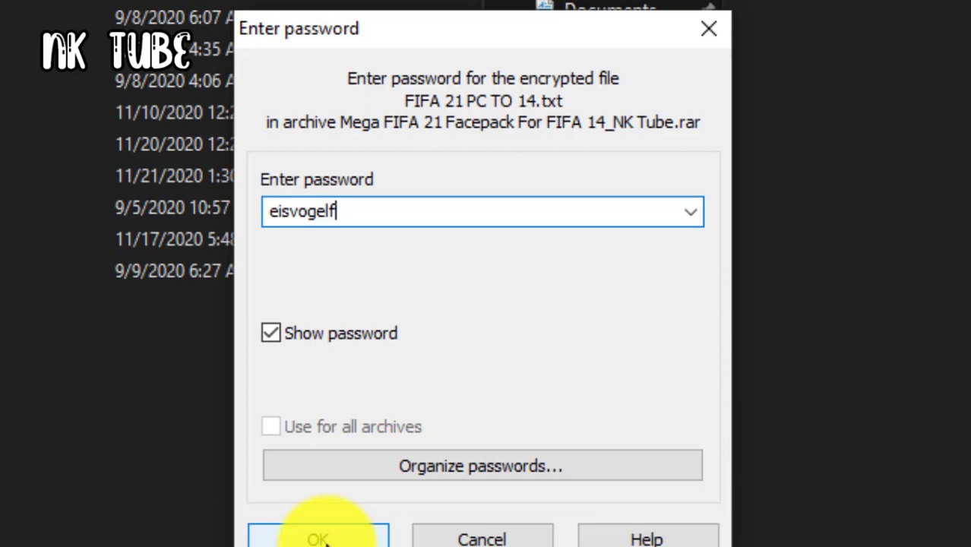
left_click(319, 538)
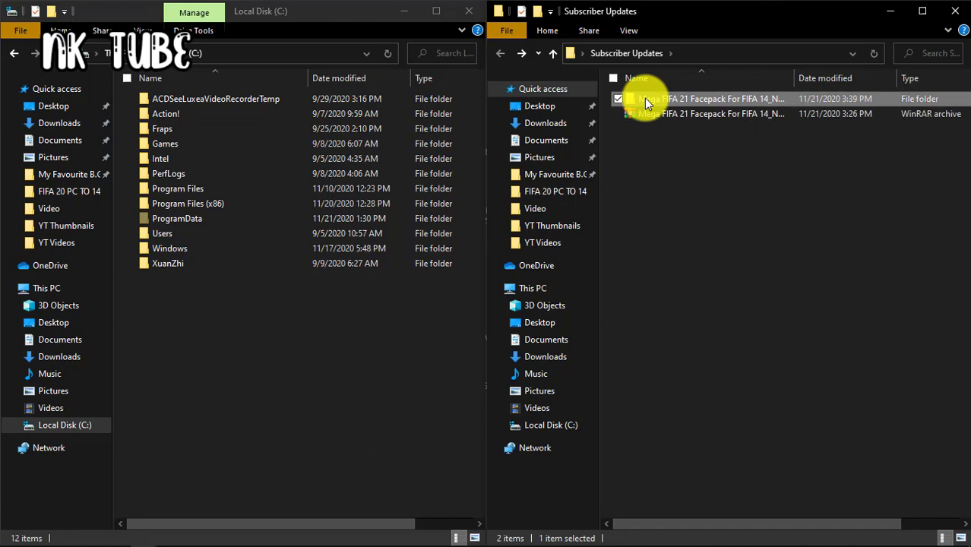
Open the extracted facepack folder and read the FIFA 21 PC TO 14 text note full-screen
double_click(644, 97)
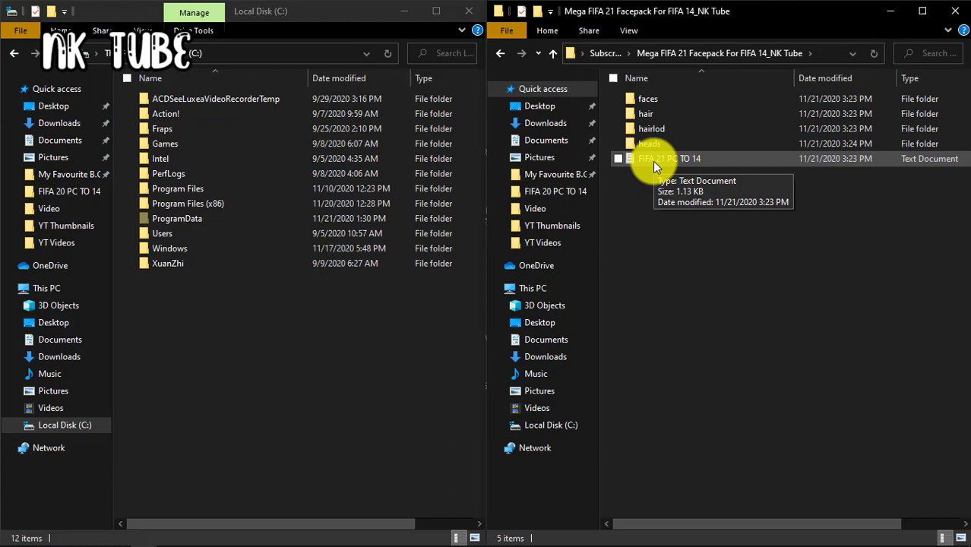
left_click(652, 161)
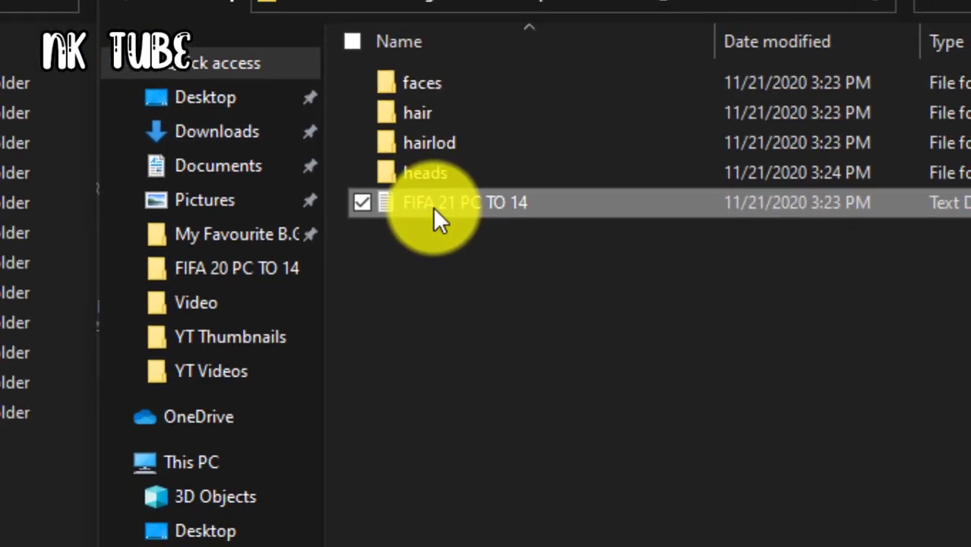
double_click(432, 207)
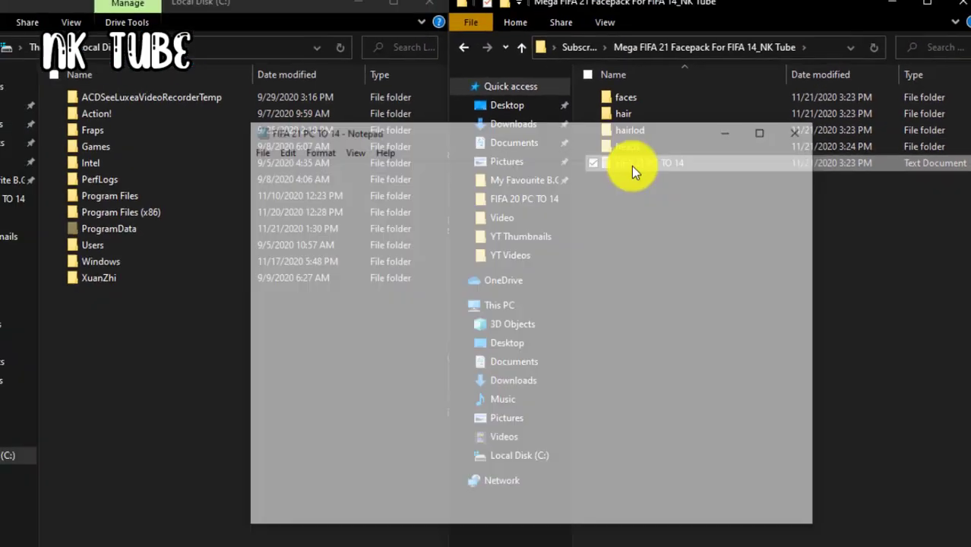
left_click(782, 131)
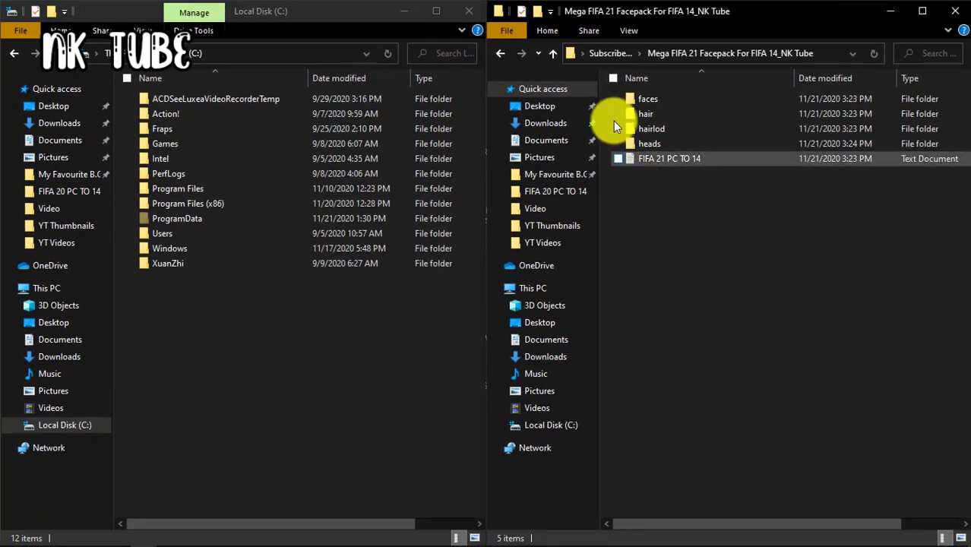
Select the faces, hair, hairlod and heads folders and copy them
left_click(618, 99)
left_click(618, 113)
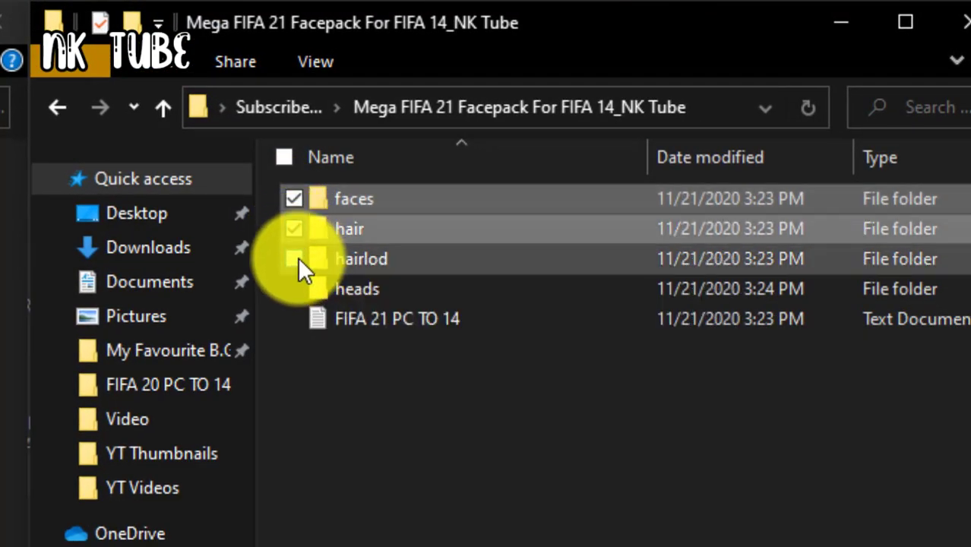
left_click(294, 258)
left_click(294, 289)
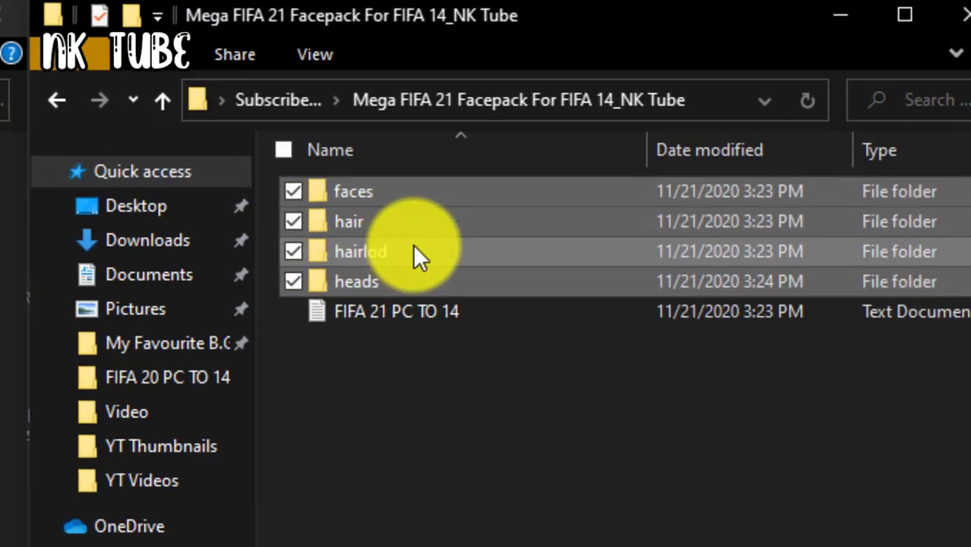
right_click(414, 258)
left_click(380, 464)
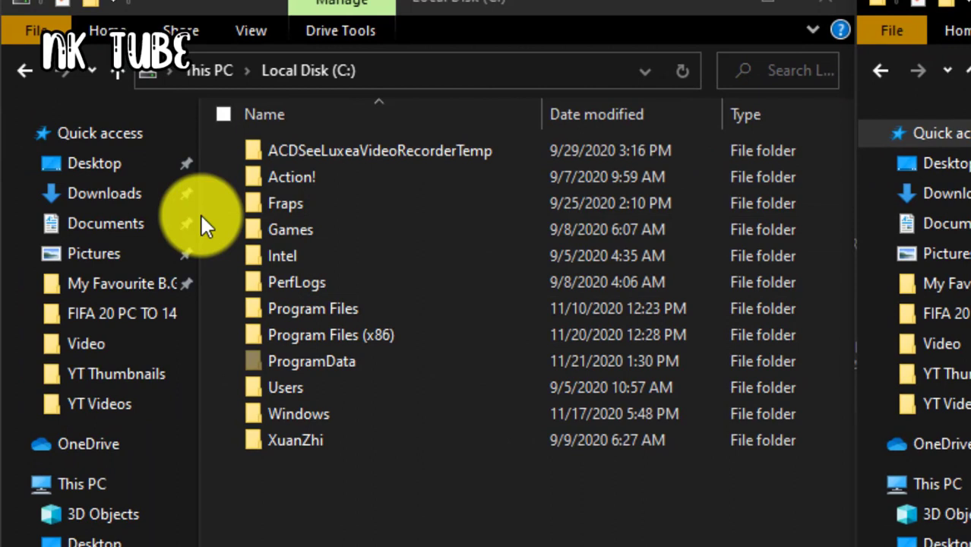
Paste the copied folders into C:\Games\FIFA 14\Game\data\sceneassets
double_click(259, 231)
double_click(275, 151)
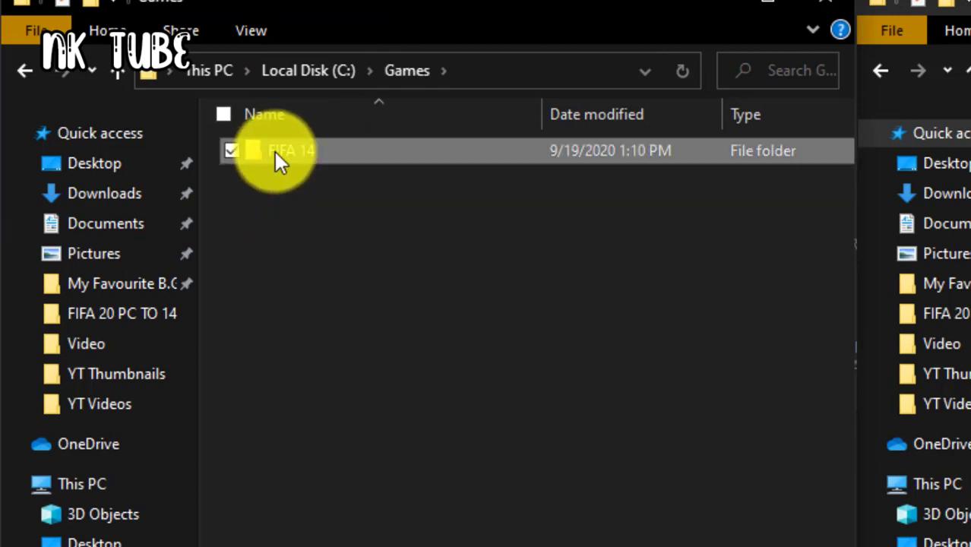
left_click(265, 145)
double_click(264, 146)
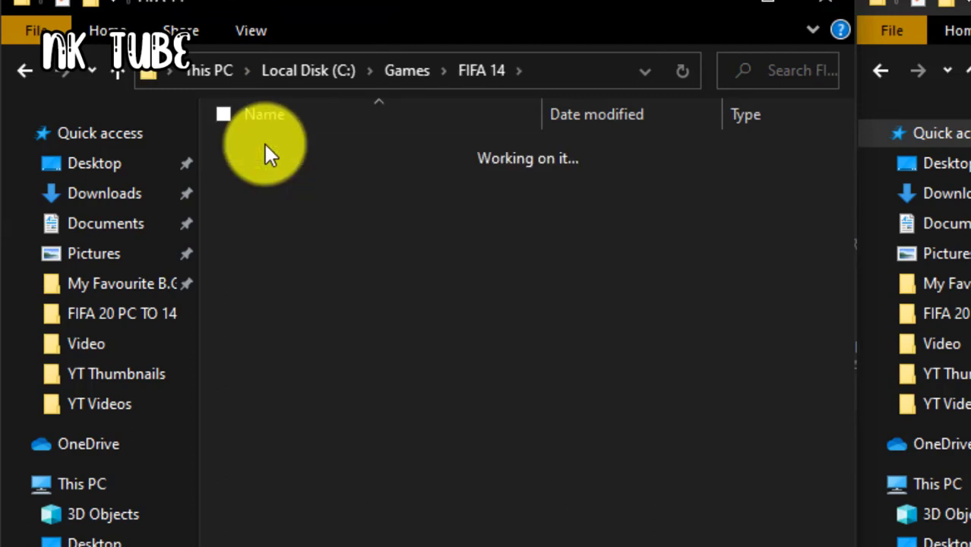
double_click(263, 275)
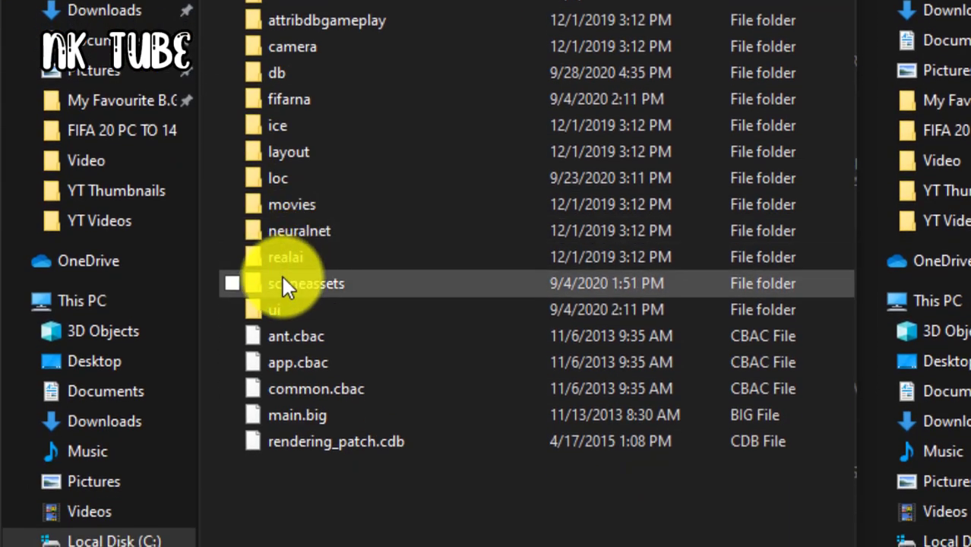
double_click(281, 316)
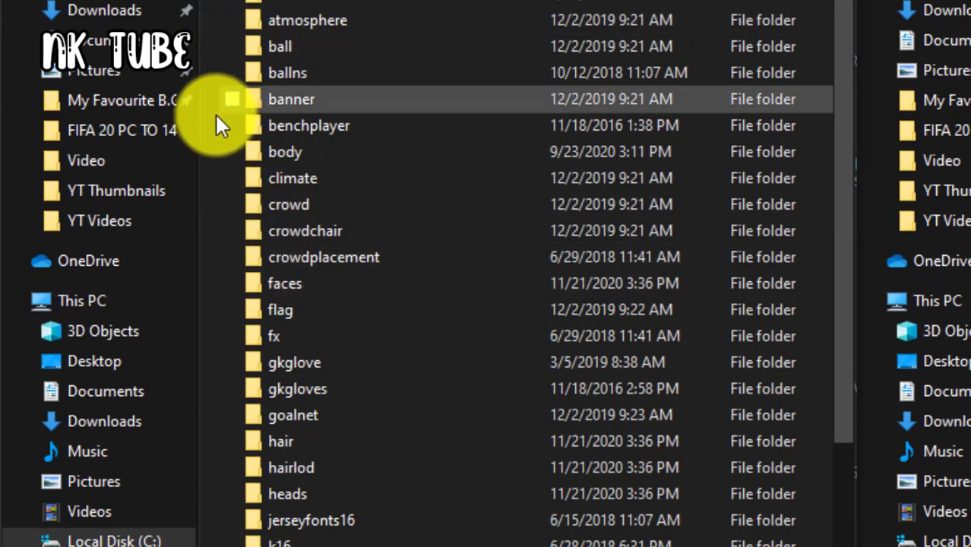
right_click(212, 149)
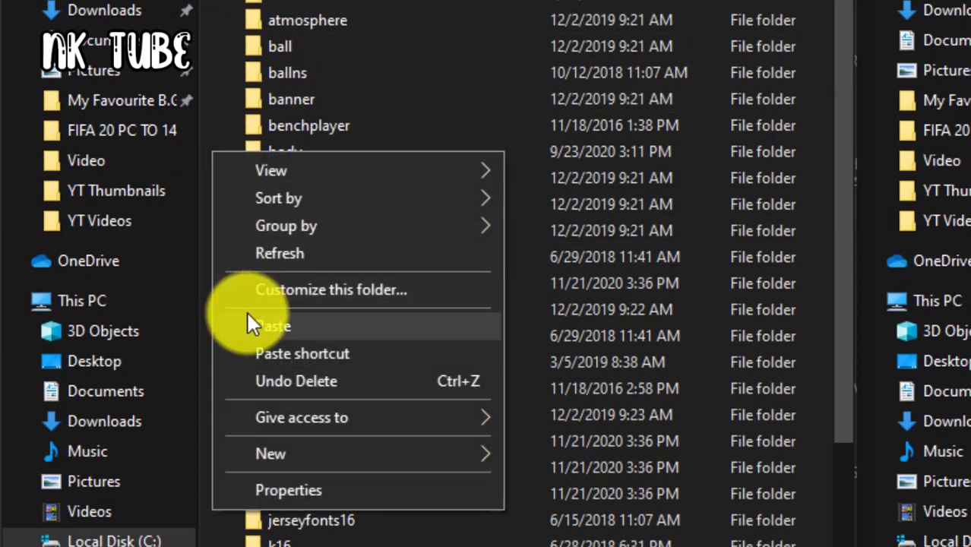
left_click(247, 314)
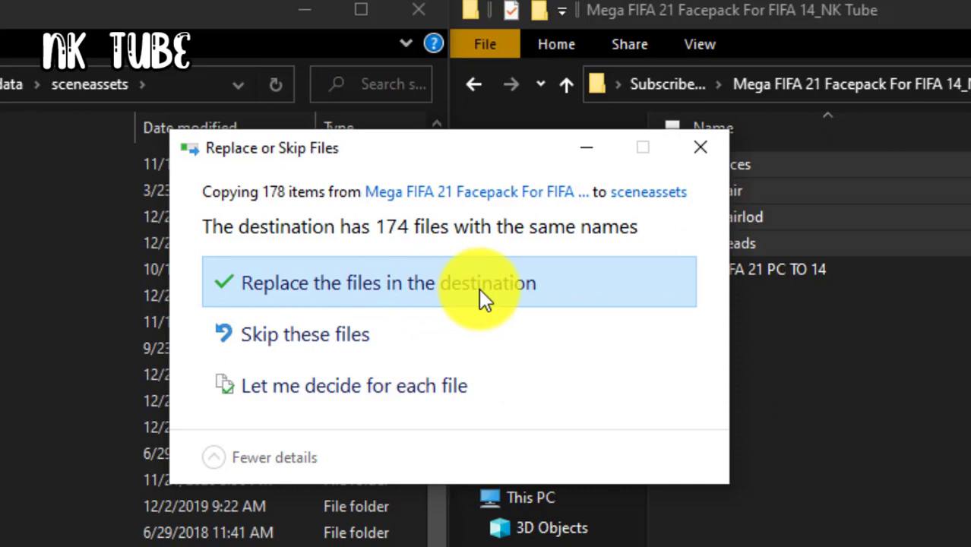
Replace the 174 same-named files in sceneassets with the facepack versions
left_click(408, 285)
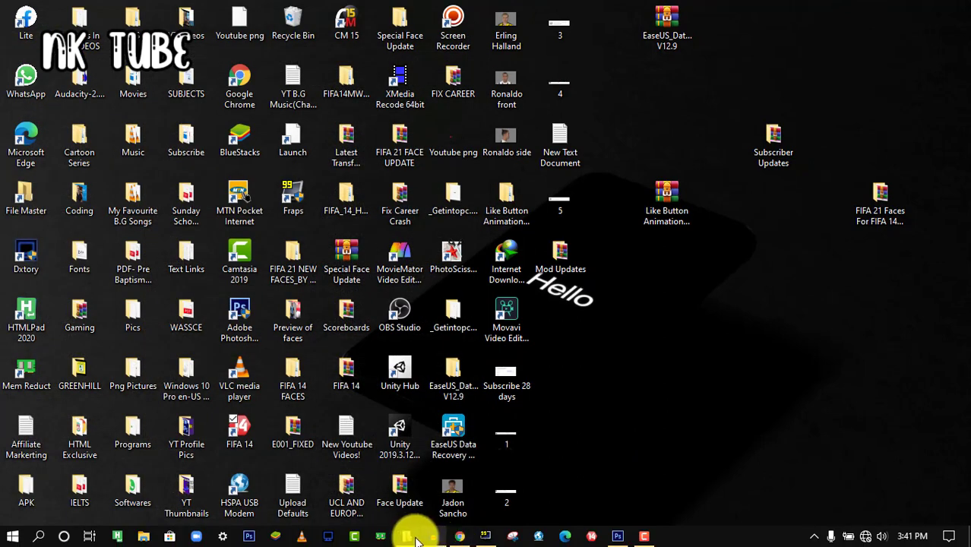
Bring File Master back up full-screen and check its root folder setting, leaving it unchanged
left_click(414, 536)
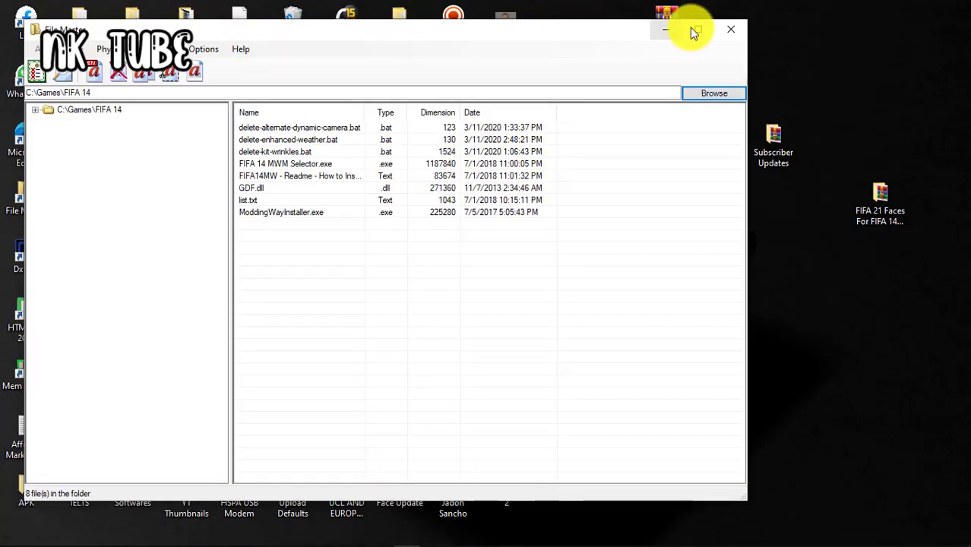
left_click(696, 31)
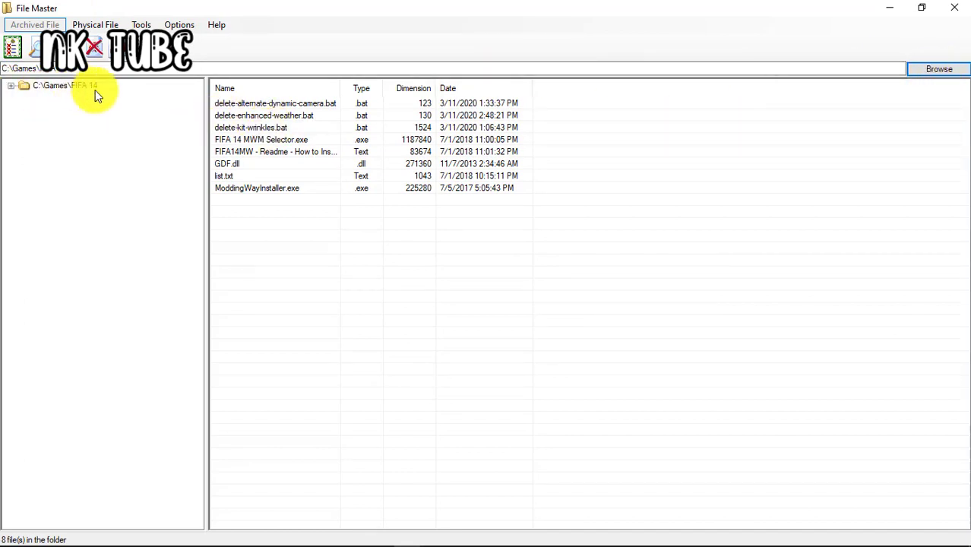
left_click(928, 73)
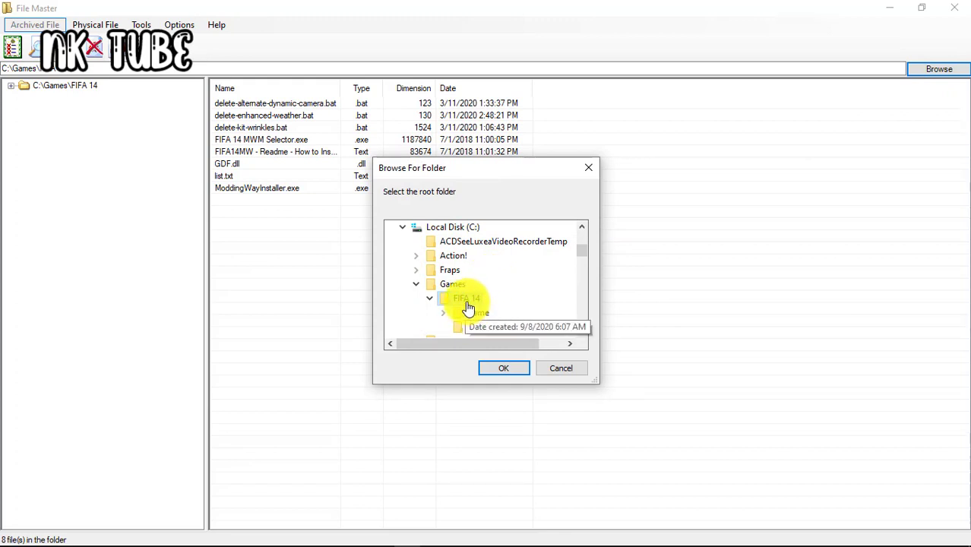
left_click(550, 371)
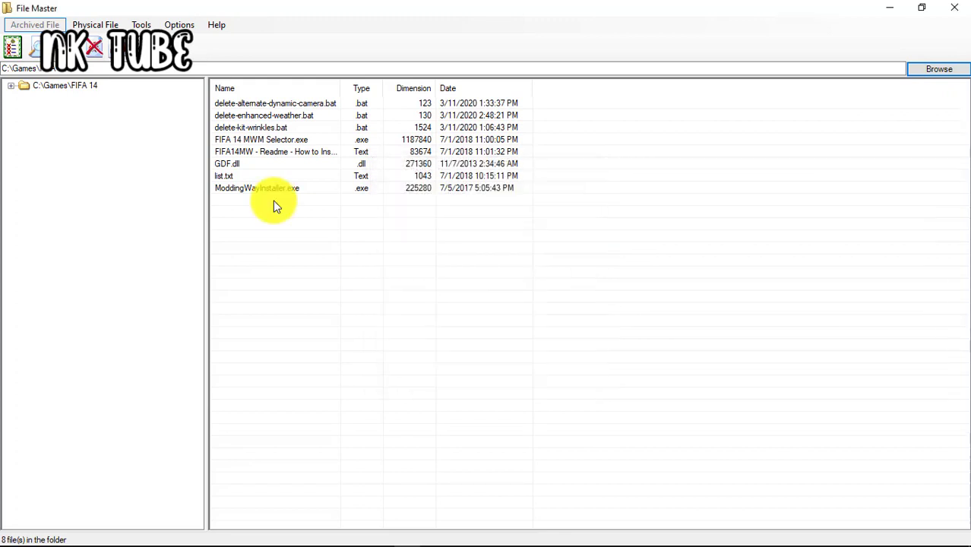
Select the Game folder under FIFA 14 and regenerate its .bh header files
left_click(9, 87)
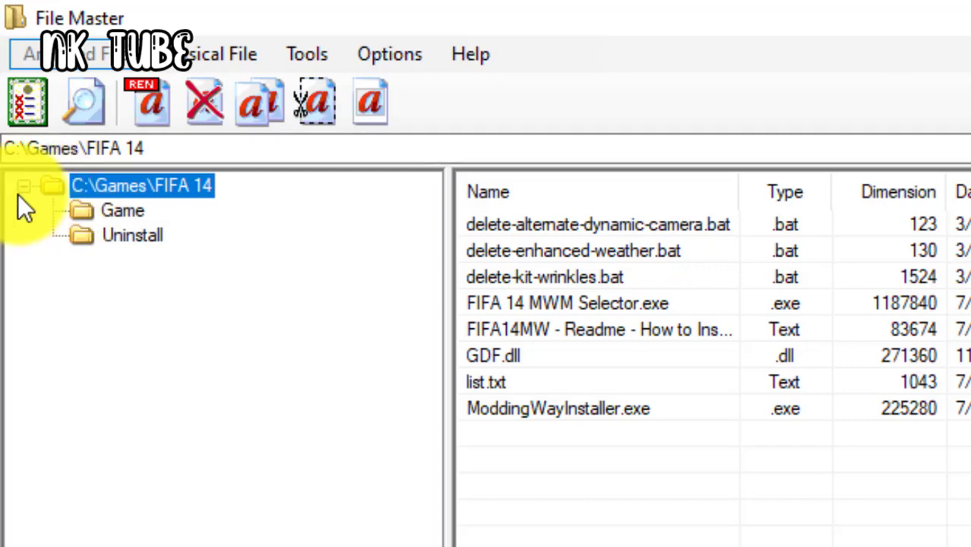
left_click(20, 190)
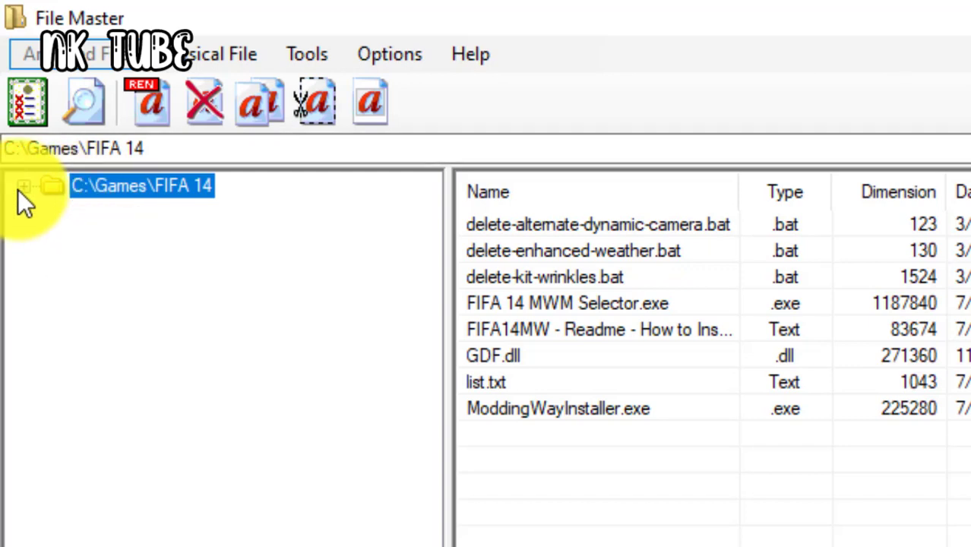
left_click(21, 187)
left_click(114, 213)
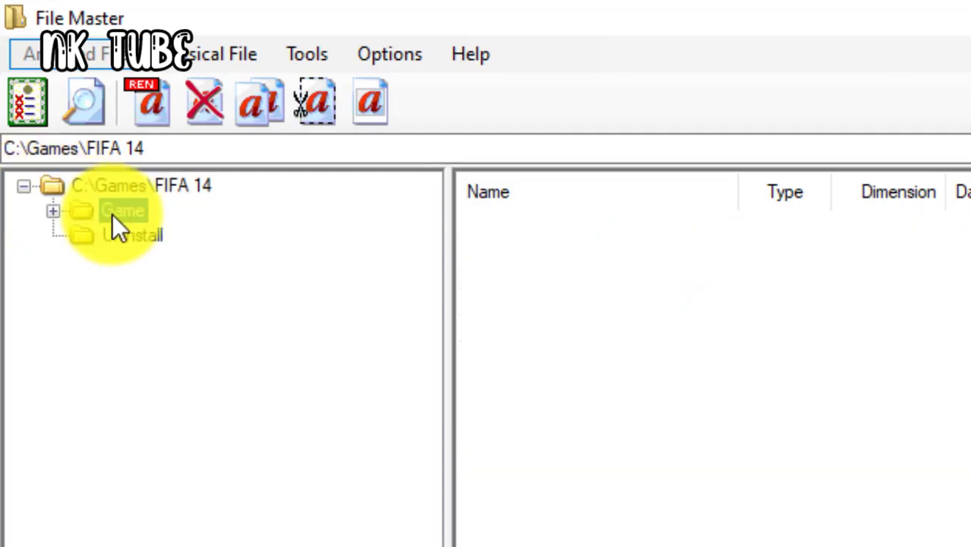
left_click(37, 108)
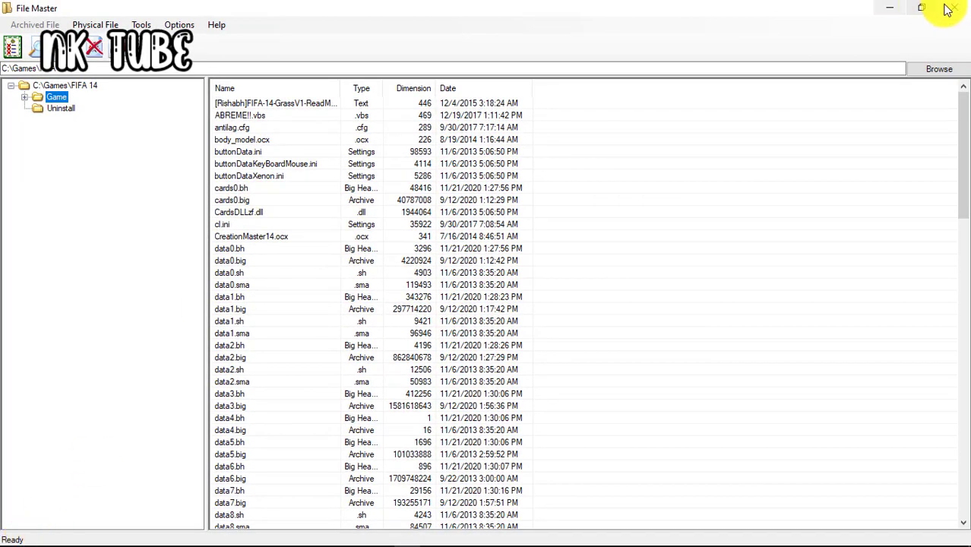
Close File Master, then in FIFA 14 rotate players such as STERLING 7 and MCBURNIE 9 to view their new faces
left_click(949, 9)
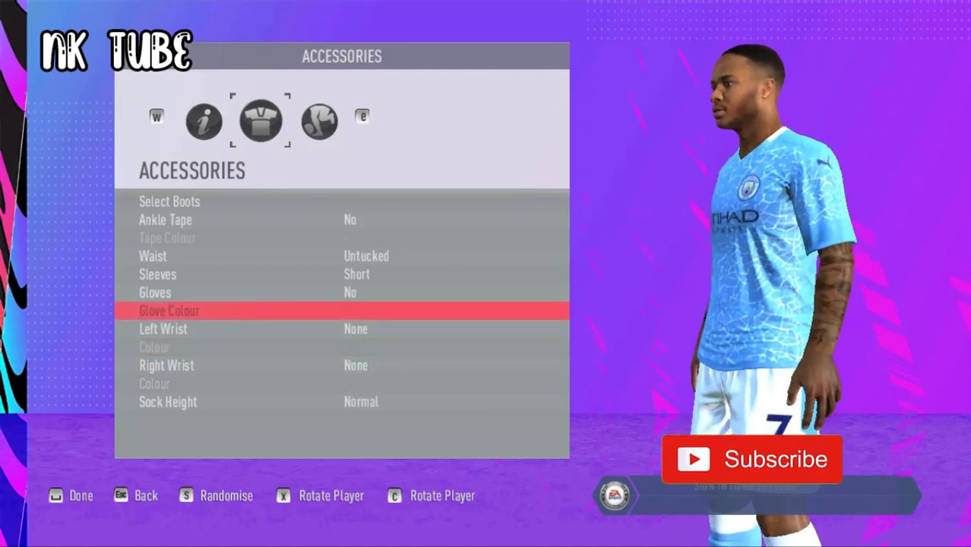
key("x")
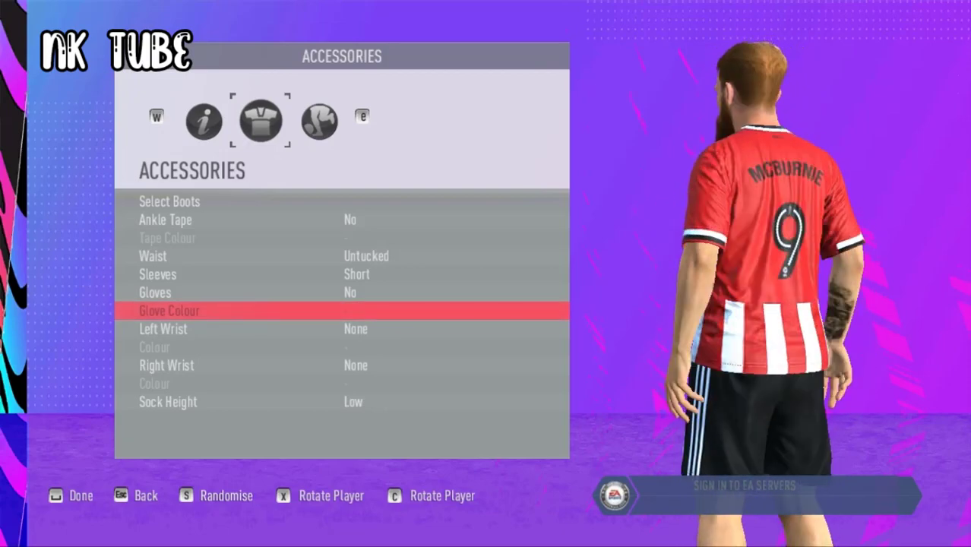
key("x")
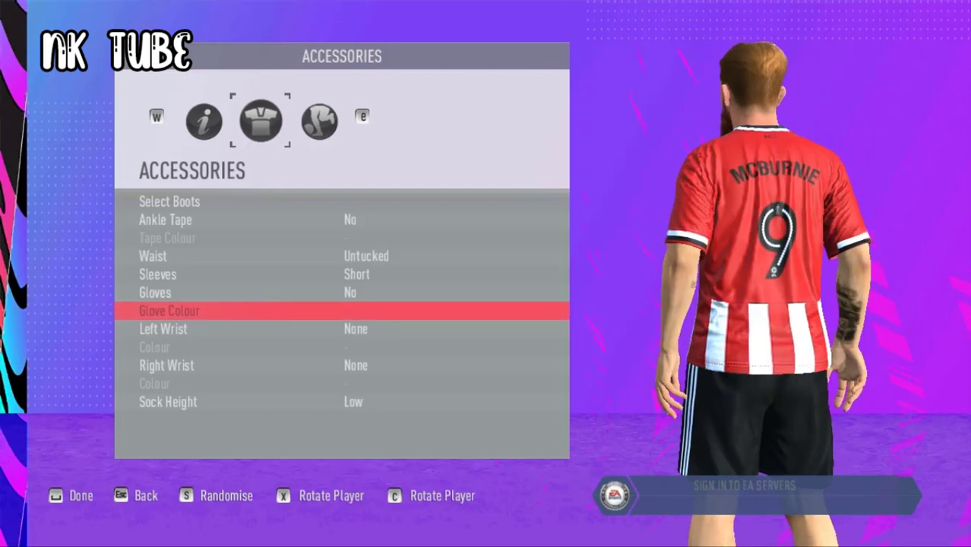